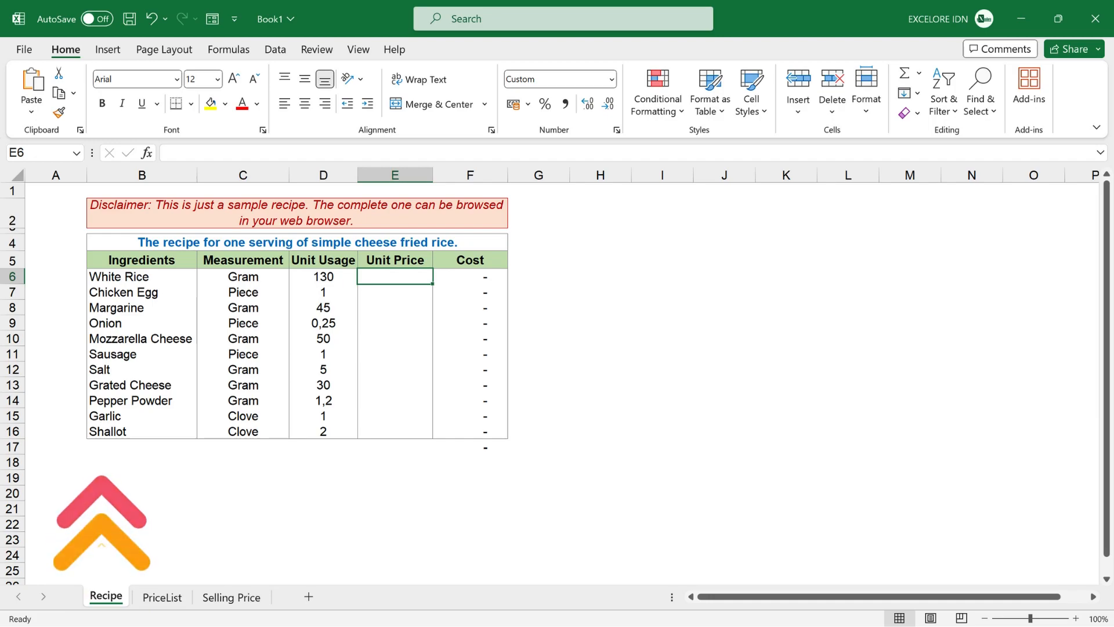
- On the PriceList sheet, calculate White Rice's Unit Price in F6 as price divided by unit, =E6/D6
{"action": "key", "text": "ctrl+Page_Down"}
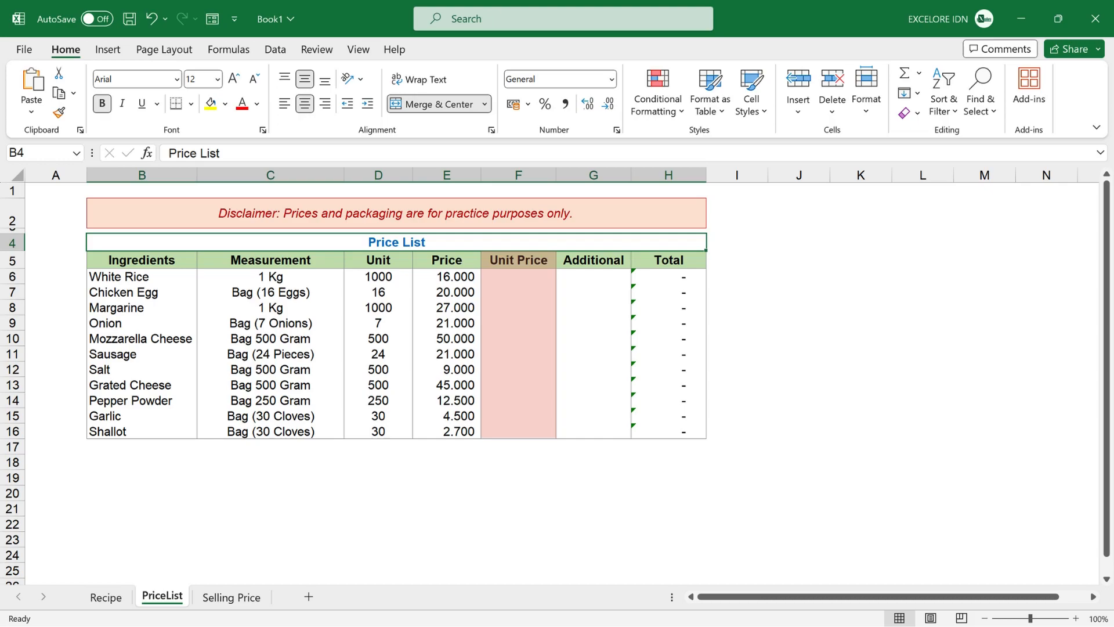
{"action": "type", "text": "="}
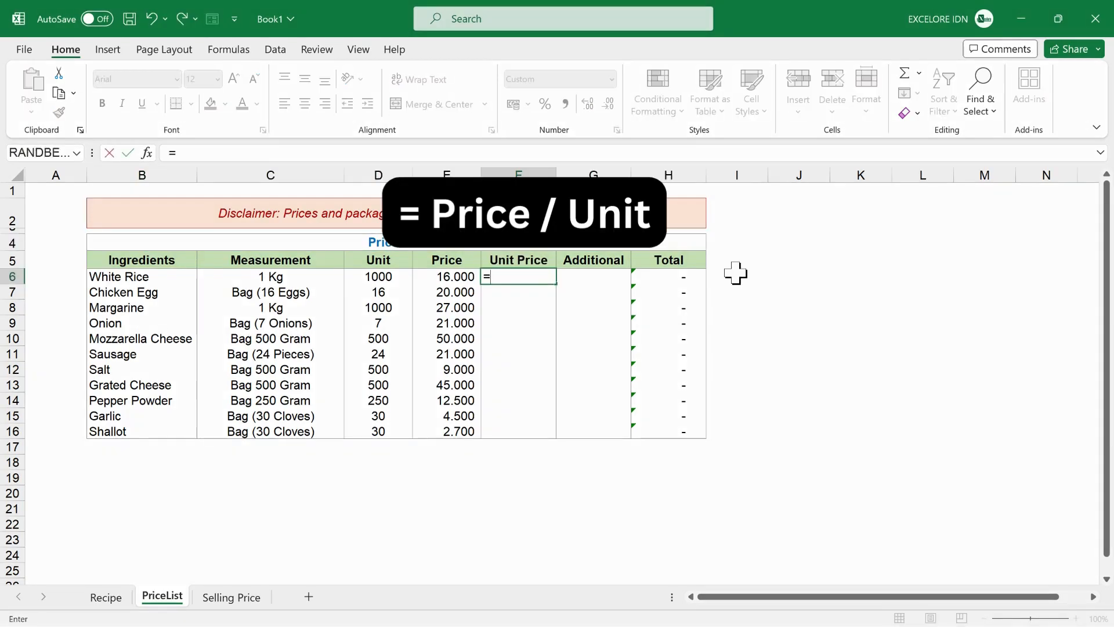
{"action": "key", "text": "Left"}
{"action": "type", "text": "/"}
{"action": "key", "text": "Left"}
{"action": "key", "text": "Left"}
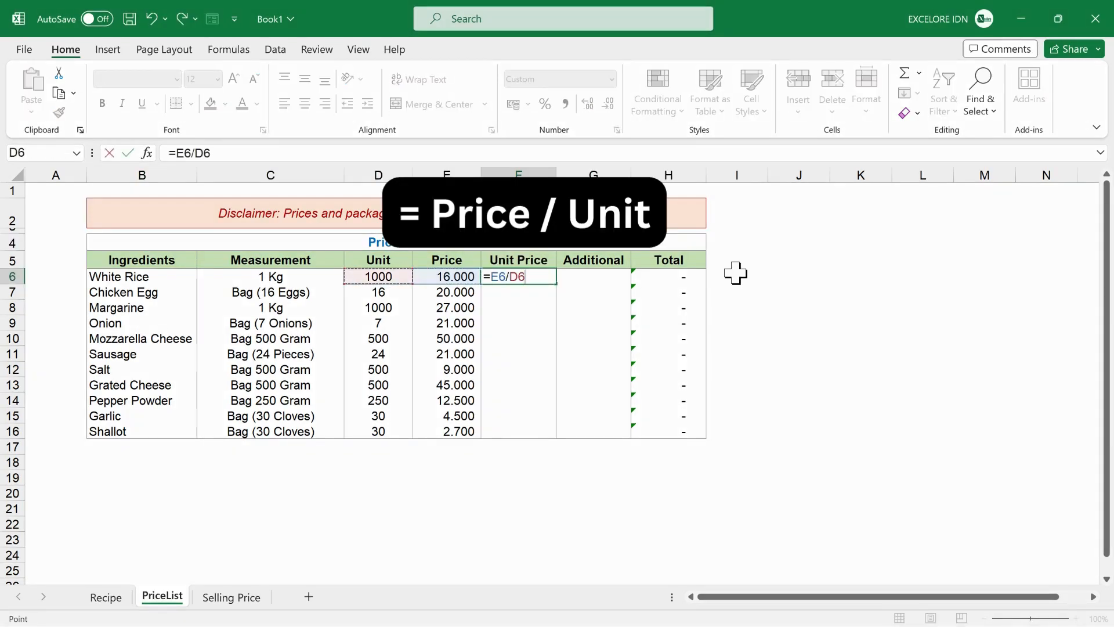
{"action": "key", "text": "Return"}
- Copy the White Rice Unit Price formula down to the remaining ingredients through F16, pasting formulas only
{"action": "key", "text": "ctrl+c"}
{"action": "key", "text": "Down"}
{"action": "key", "text": "shift+Down"}
{"action": "key", "text": "shift+Down"}
{"action": "key", "text": "shift+Down"}
{"action": "key", "text": "shift+Down"}
{"action": "key", "text": "shift+Down"}
{"action": "key", "text": "shift+Down"}
{"action": "key", "text": "shift+Down"}
{"action": "key", "text": "shift+Down"}
{"action": "key", "text": "shift+Down"}
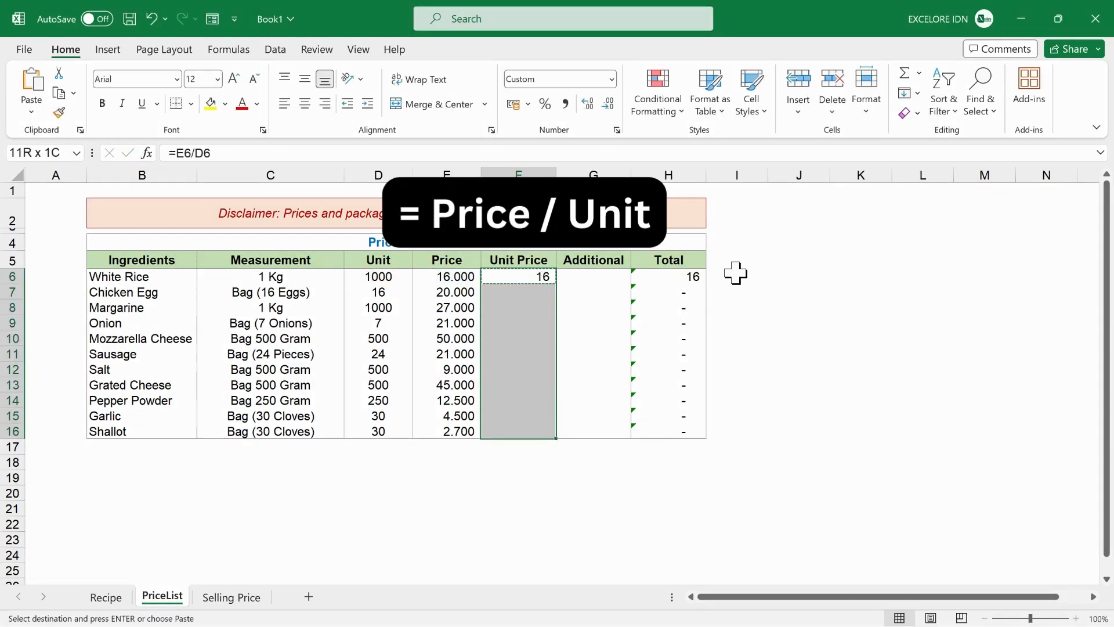
{"action": "key", "text": "ctrl+alt+v"}
{"action": "key", "text": "f"}
{"action": "key", "text": "Return"}
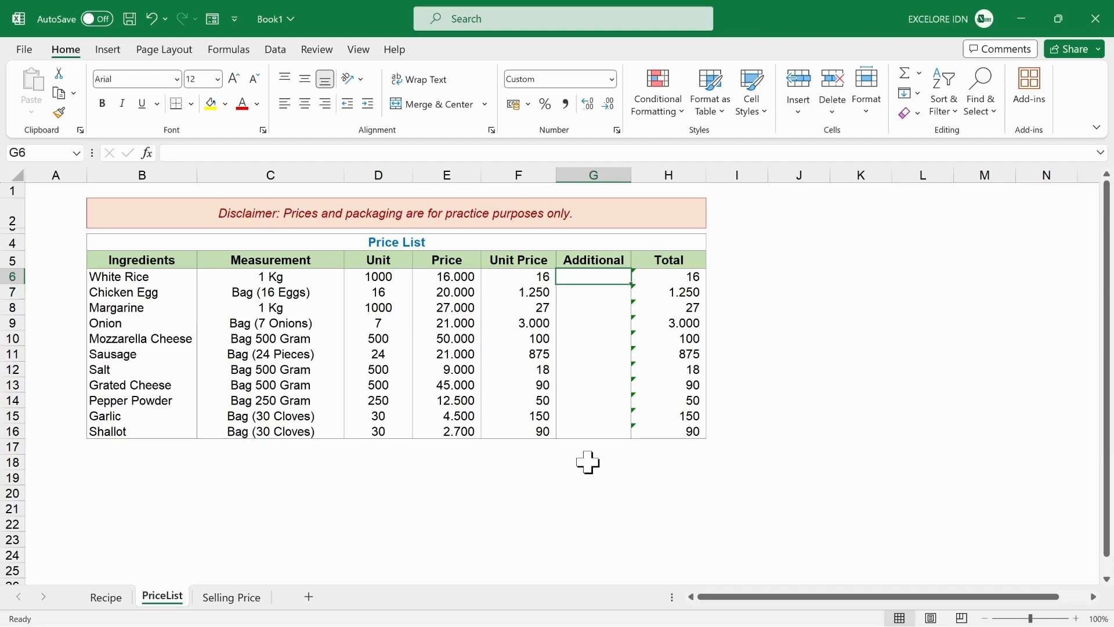
- Enter an additional cost of 5 for White Rice in G6
{"action": "type", "text": "5"}
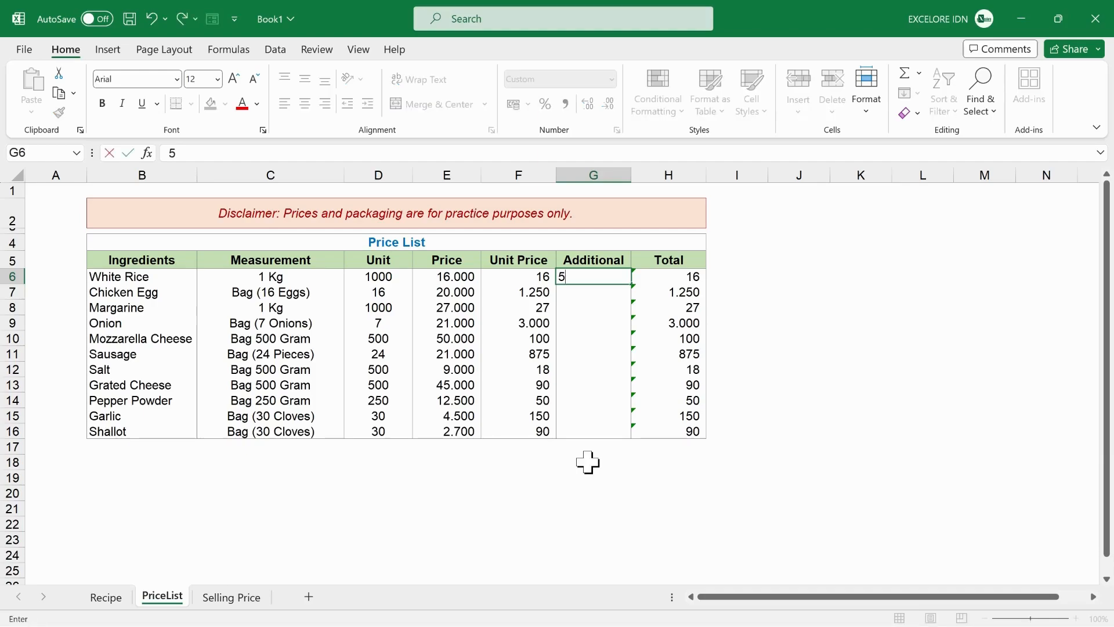
{"action": "key", "text": "Return"}
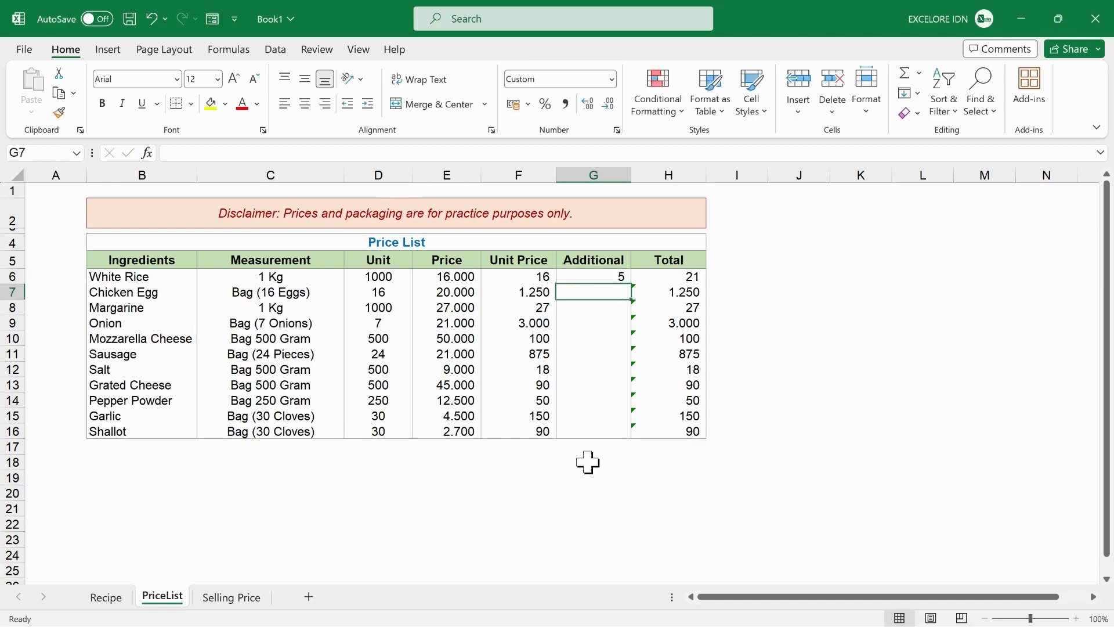
- In E6 of the Recipe sheet, begin a SUMIF with absolute range PriceList!$B$6:$B$16 and the White Rice cell B6 as criteria
{"action": "key", "text": "ctrl+Page_Up"}
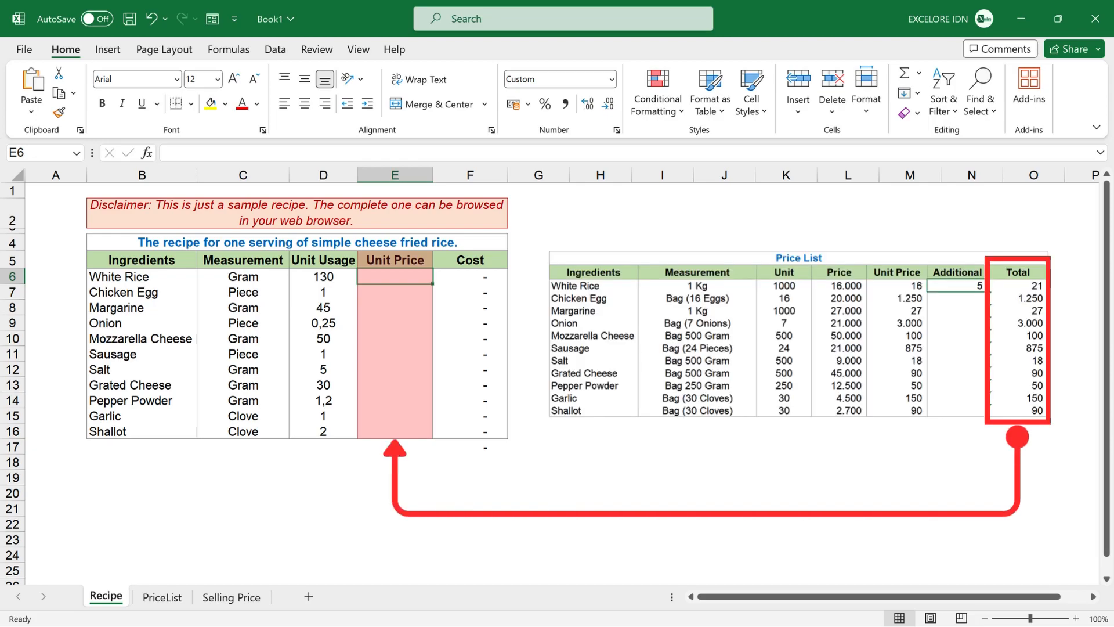
{"action": "type", "text": "=sumif"}
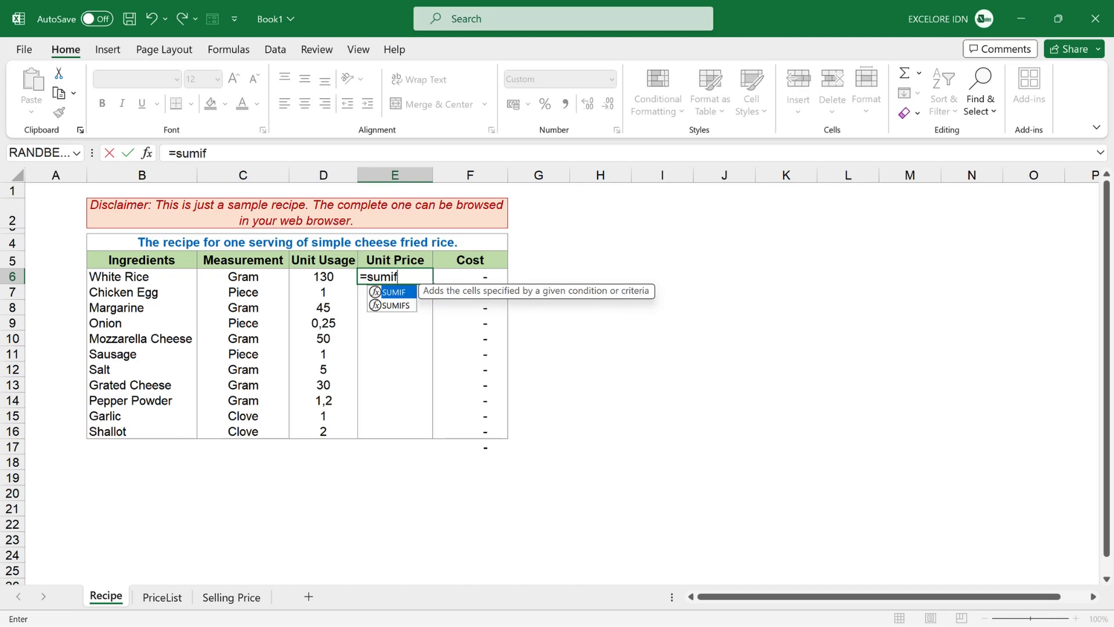
{"action": "type", "text": "("}
{"action": "left_click", "coordinate": [162, 596]}
{"action": "left_click_drag", "start_coordinate": [142, 276], "coordinate": [160, 436]}
{"action": "key", "text": "F4"}
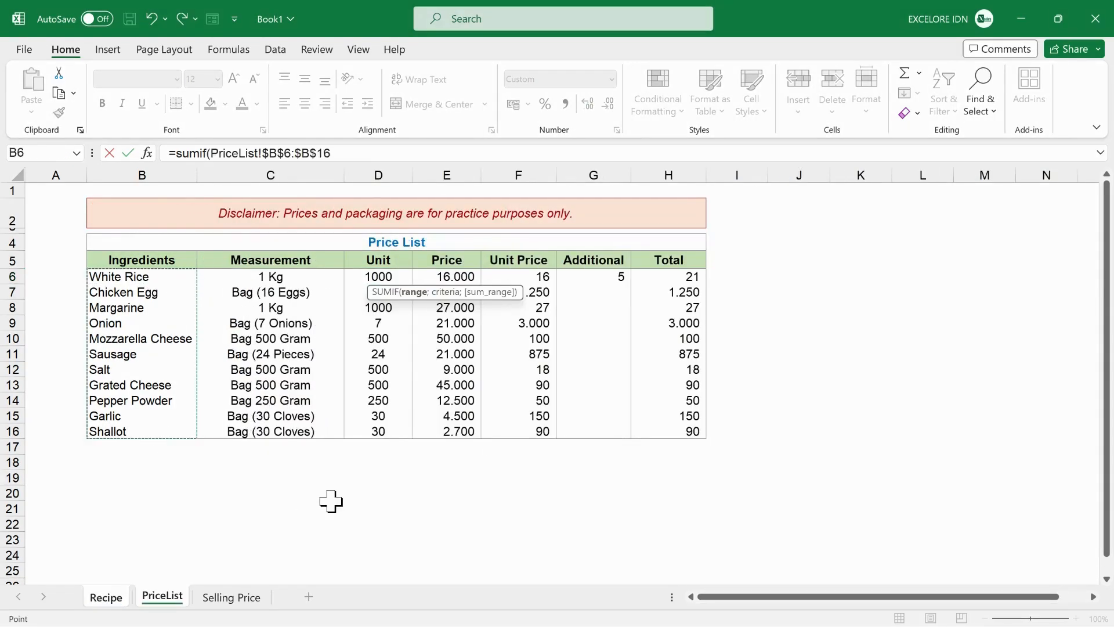
{"action": "type", "text": ";"}
{"action": "key", "text": "ctrl+Page_Up"}
{"action": "left_click", "coordinate": [142, 276]}
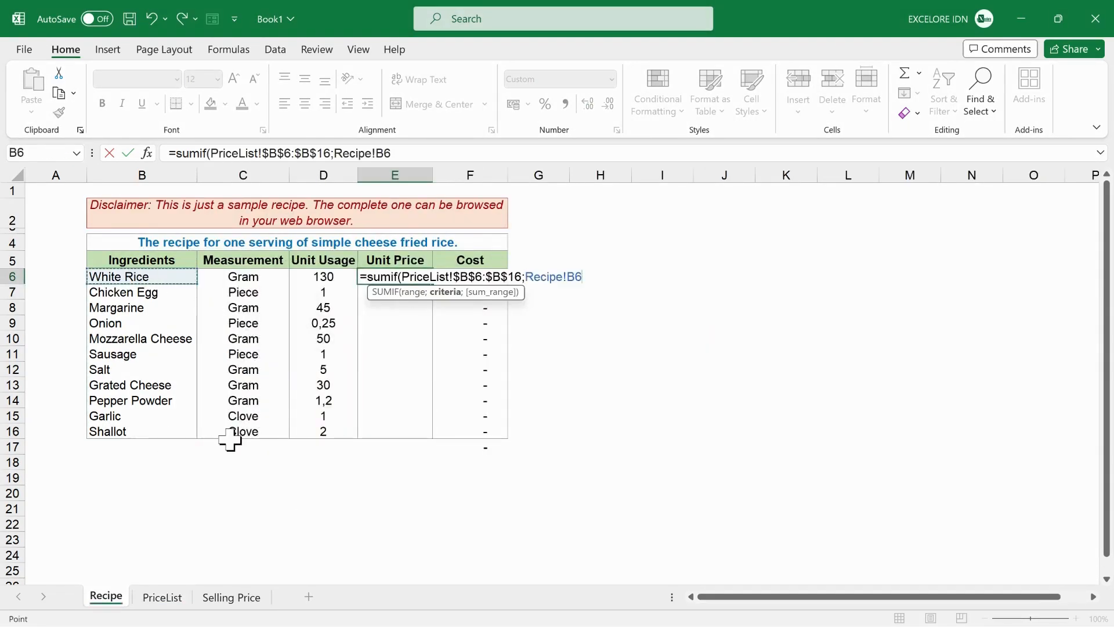
- Complete the SUMIF formula with PriceList!$H$6:$H$16 as the absolute sum range
{"action": "type", "text": ";"}
{"action": "left_click", "coordinate": [163, 596]}
{"action": "left_click_drag", "start_coordinate": [665, 277], "coordinate": [668, 439]}
{"action": "key", "text": "F4"}
{"action": "type", "text": ")"}
{"action": "key", "text": "ctrl+Return"}
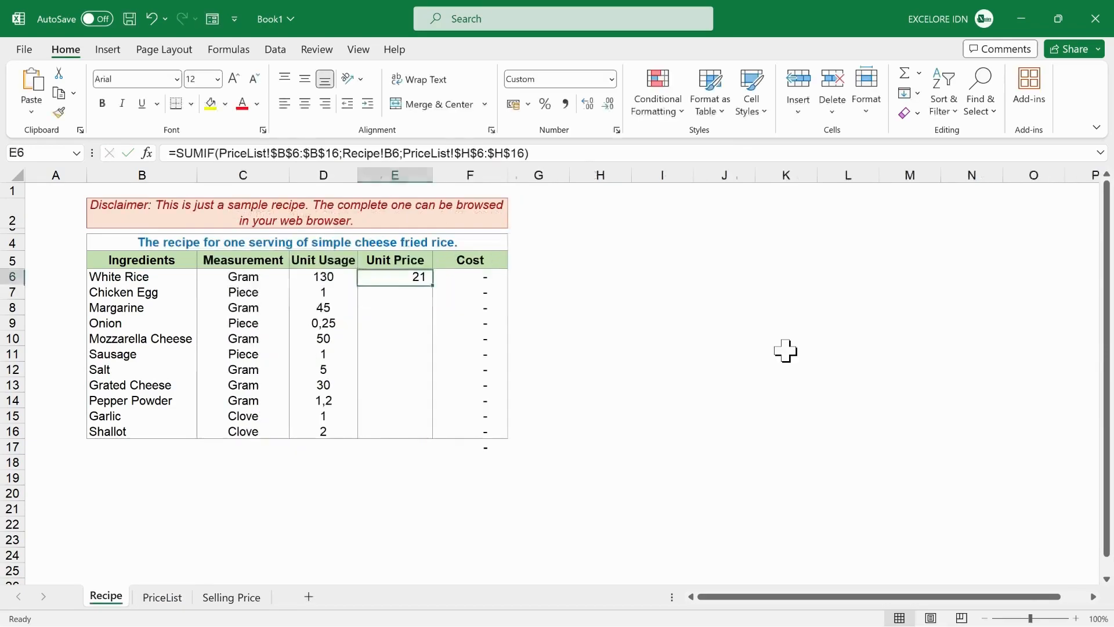
- Copy the White Rice SUMIF formula down the recipe's Unit Price column through Shallot in E16
{"action": "key", "text": "ctrl+c"}
{"action": "key", "text": "shift+Down"}
{"action": "key", "text": "shift+Down"}
{"action": "key", "text": "shift+Down"}
{"action": "key", "text": "shift+Down"}
{"action": "key", "text": "shift+Down"}
{"action": "key", "text": "shift+Down"}
{"action": "key", "text": "shift+Down"}
{"action": "key", "text": "shift+Down"}
{"action": "key", "text": "shift+Down"}
{"action": "key", "text": "shift+Down"}
{"action": "key", "text": "ctrl+v"}
{"action": "key", "text": "Escape"}
{"action": "key", "text": "Right"}
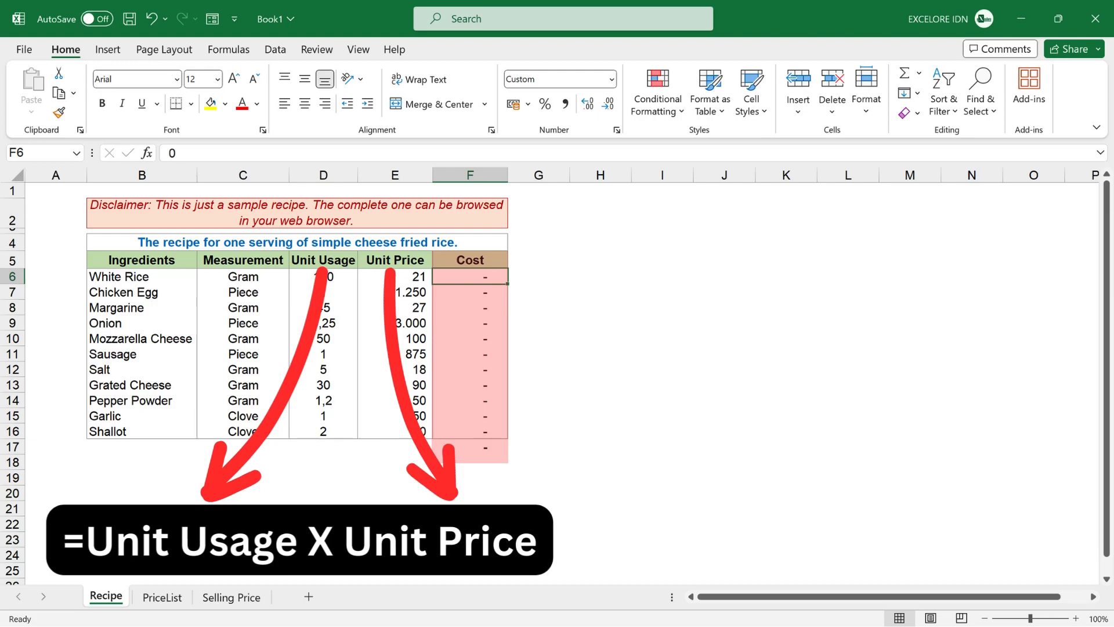
- Calculate White Rice's Cost in F6 as unit usage times unit price, =D6*E6
{"action": "type", "text": "=D6*E6"}
{"action": "key", "text": "Return"}
{"action": "key", "text": "Up"}
- Copy the White Rice Cost formula down through Shallot in F16 using Paste Special
{"action": "key", "text": "ctrl+c"}
{"action": "key", "text": "shift+Down"}
{"action": "key", "text": "shift+Down"}
{"action": "key", "text": "shift+Down"}
{"action": "key", "text": "shift+Down"}
{"action": "key", "text": "shift+Down"}
{"action": "key", "text": "shift+Down"}
{"action": "key", "text": "shift+Down"}
{"action": "key", "text": "shift+Down"}
{"action": "key", "text": "shift+Down"}
{"action": "key", "text": "shift+Down"}
{"action": "key", "text": "ctrl+alt+v"}
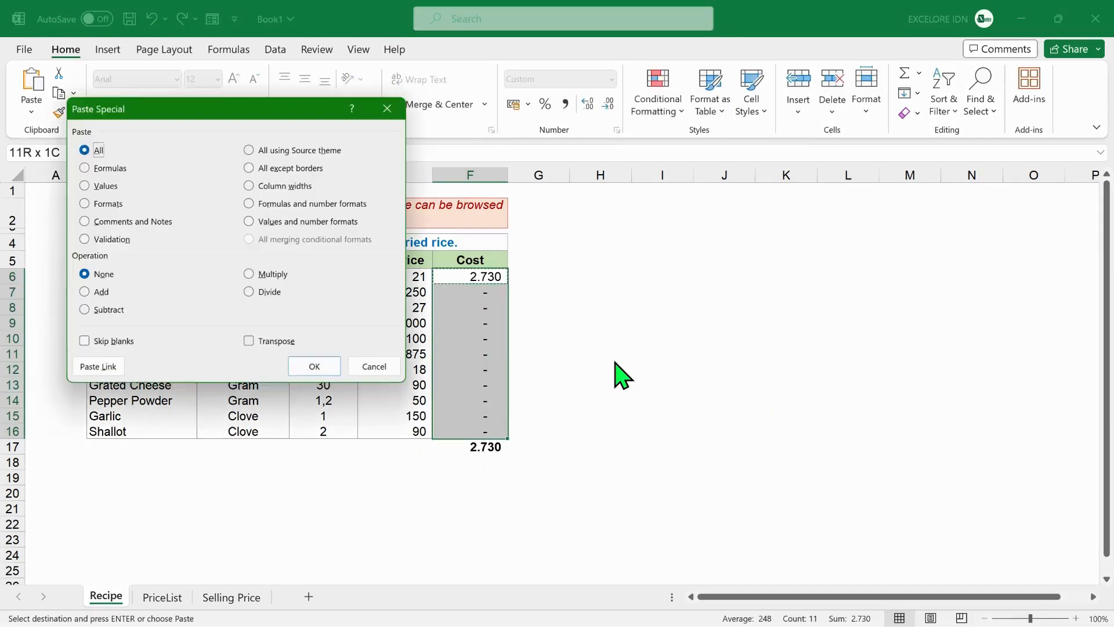
{"action": "key", "text": "Return"}
{"action": "key", "text": "Down"}
{"action": "key", "text": "Escape"}
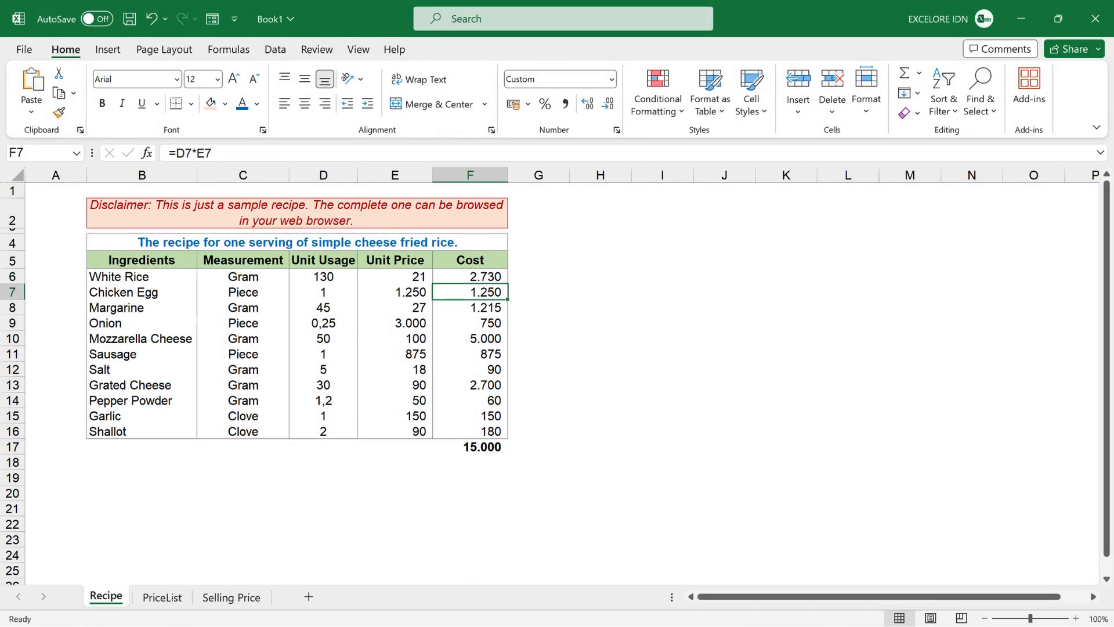
- On the Selling Price sheet, enter 3000 as the Indirect Product Cost in C4
{"action": "key", "text": "ctrl+Page_Down"}
{"action": "key", "text": "ctrl+Page_Down"}
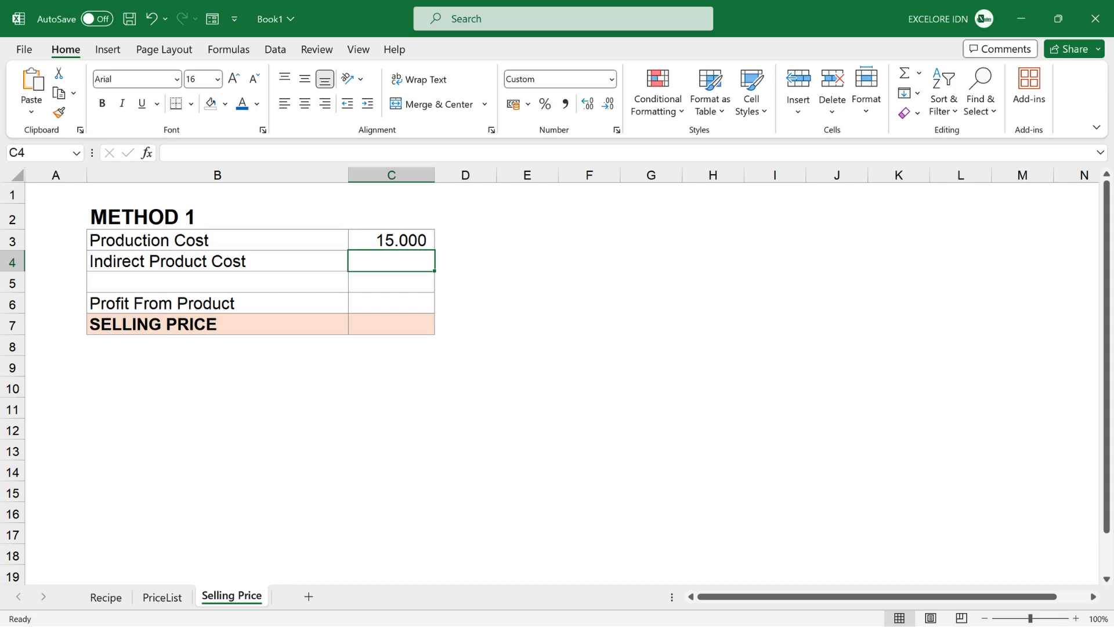
{"action": "type", "text": "3000"}
{"action": "key", "text": "Return"}
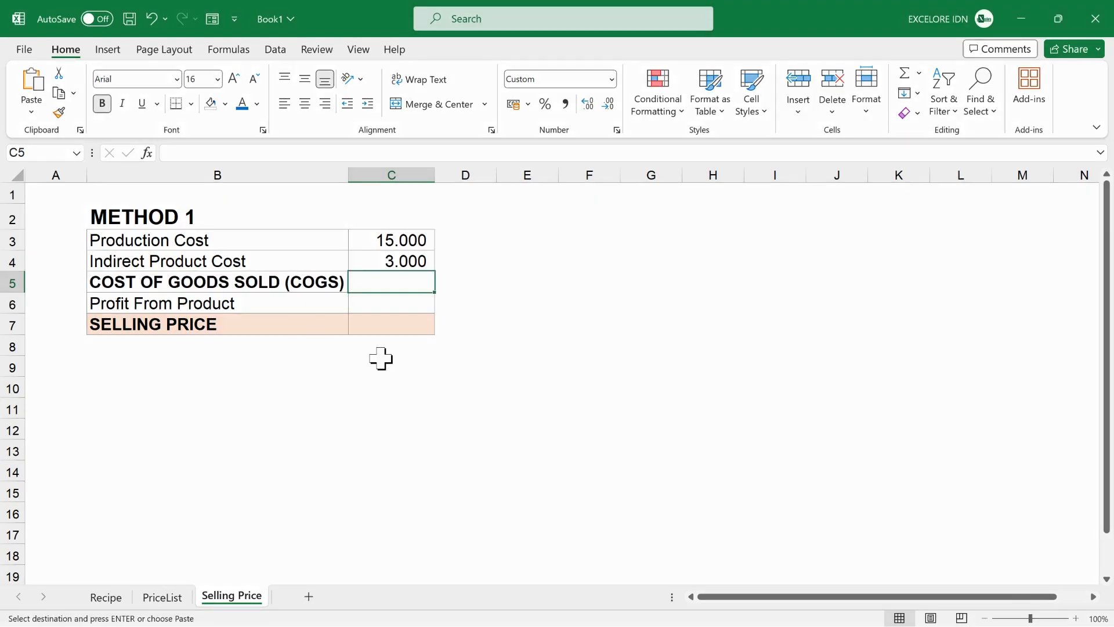
- Calculate the Cost of Goods Sold in C5 as production cost plus indirect product cost, =C3+C4
{"action": "type", "text": "="}
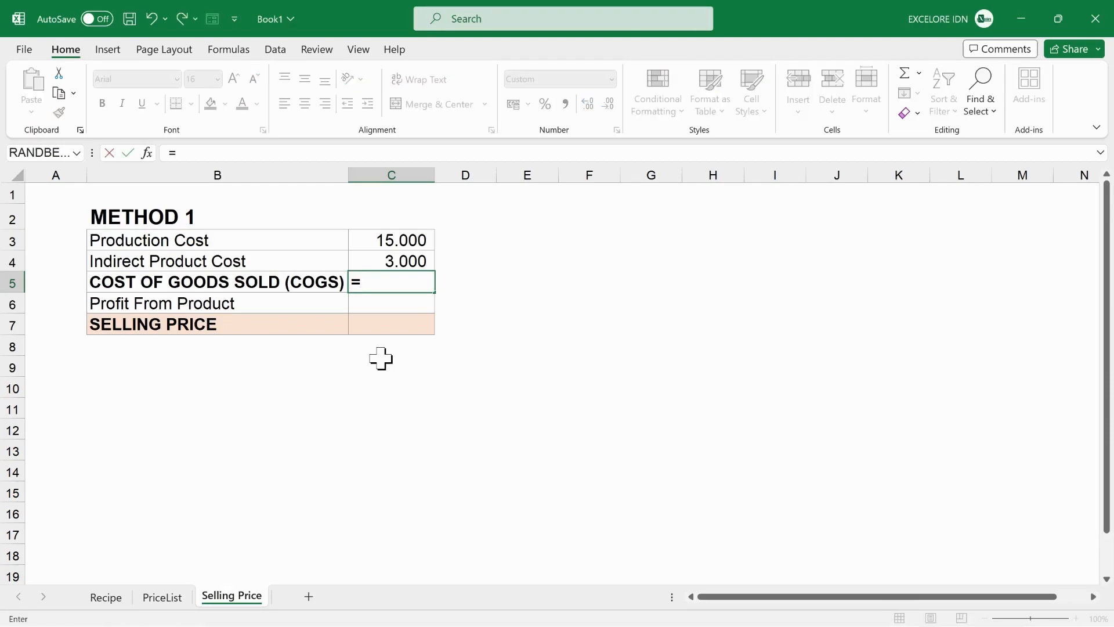
{"action": "key", "text": "Up"}
{"action": "key", "text": "Up"}
{"action": "type", "text": "+"}
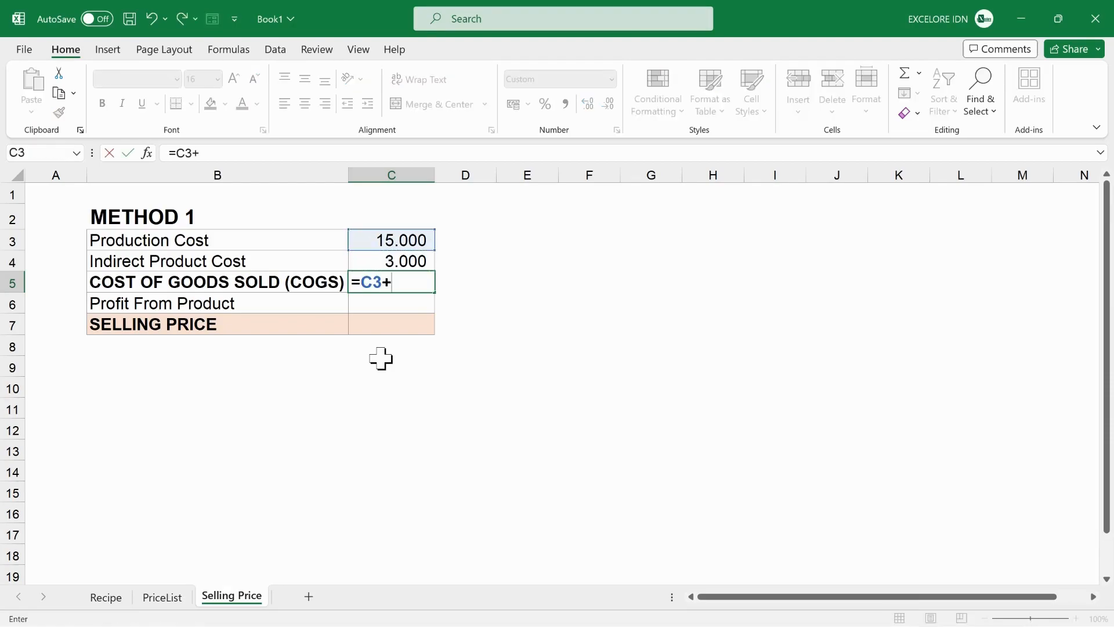
{"action": "key", "text": "Up"}
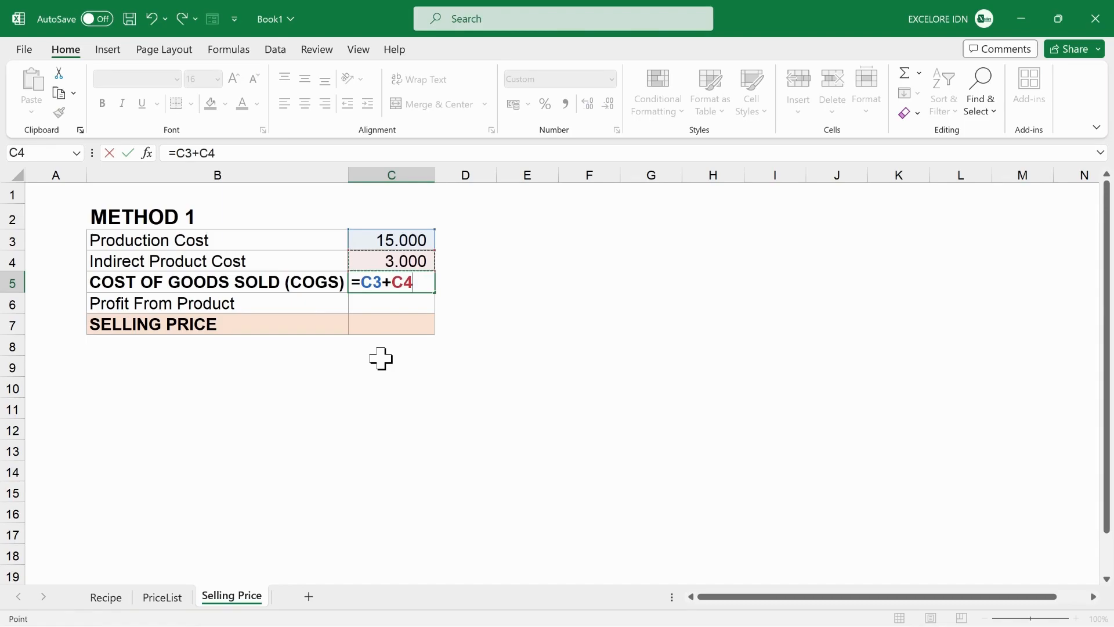
{"action": "key", "text": "Return"}
- Format the Profit From Product value cell C6 as a percentage
{"action": "key", "text": "ctrl+shift+5"}
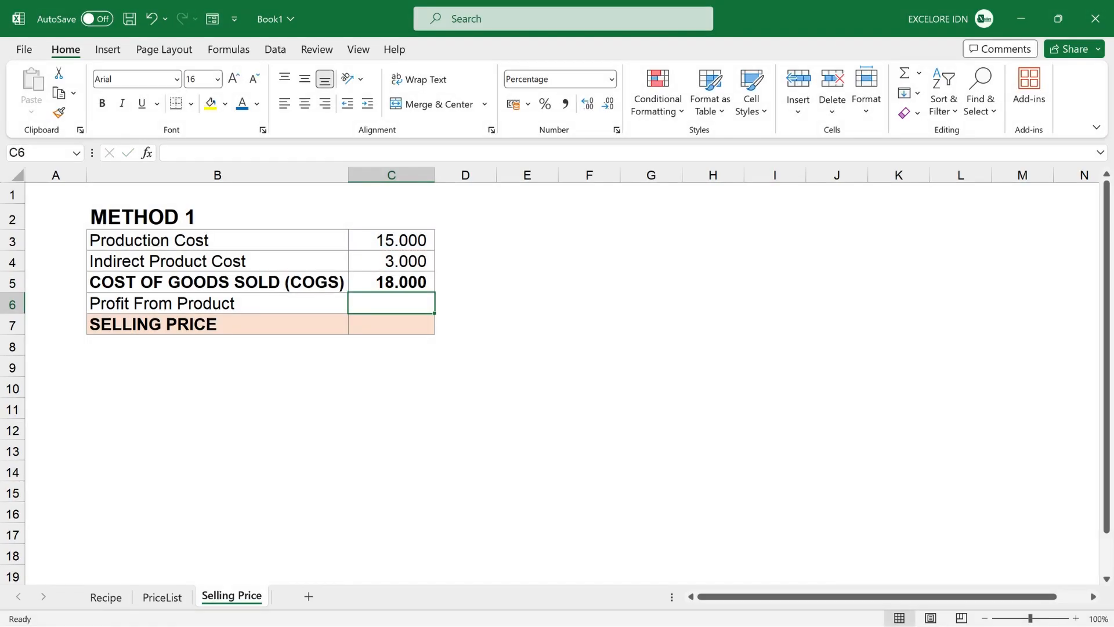